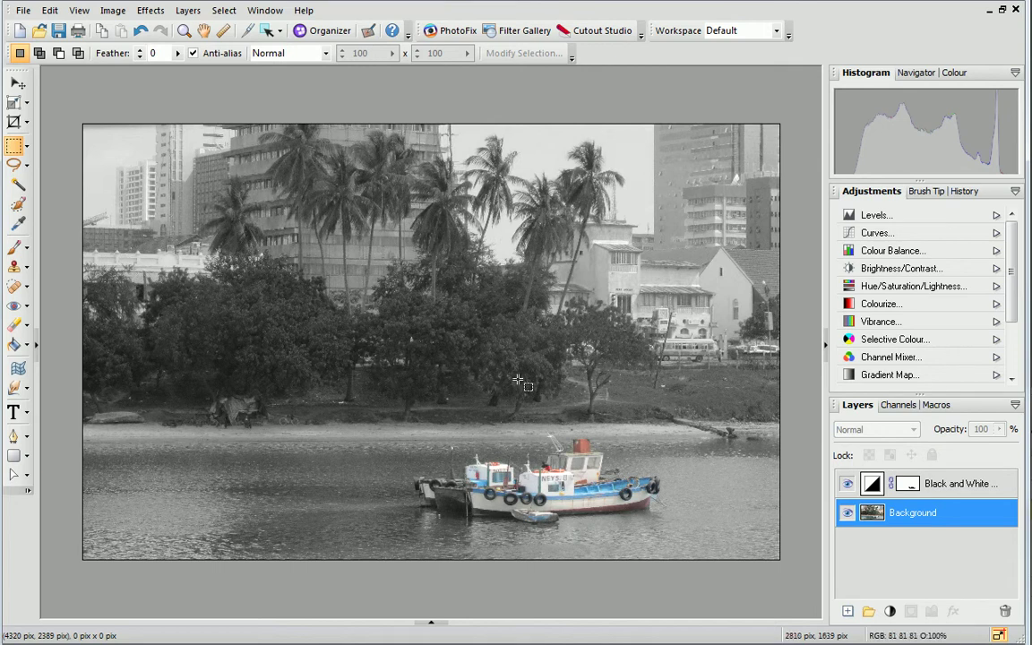
Open the Export Optimizer for the boat photo and adjust the preview zoom level.
click(22, 10)
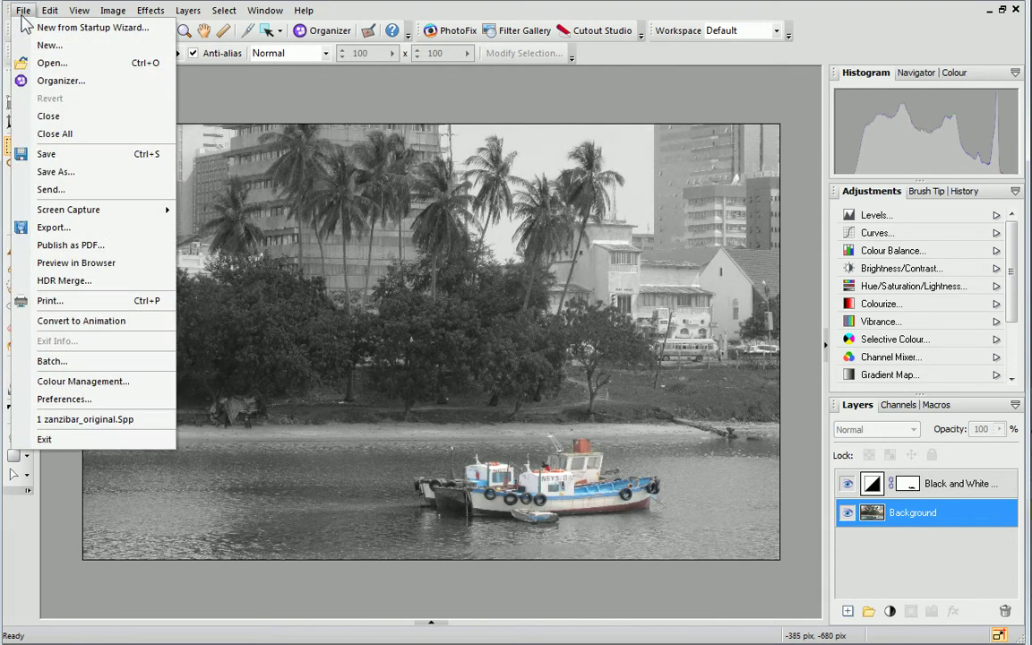
click(83, 230)
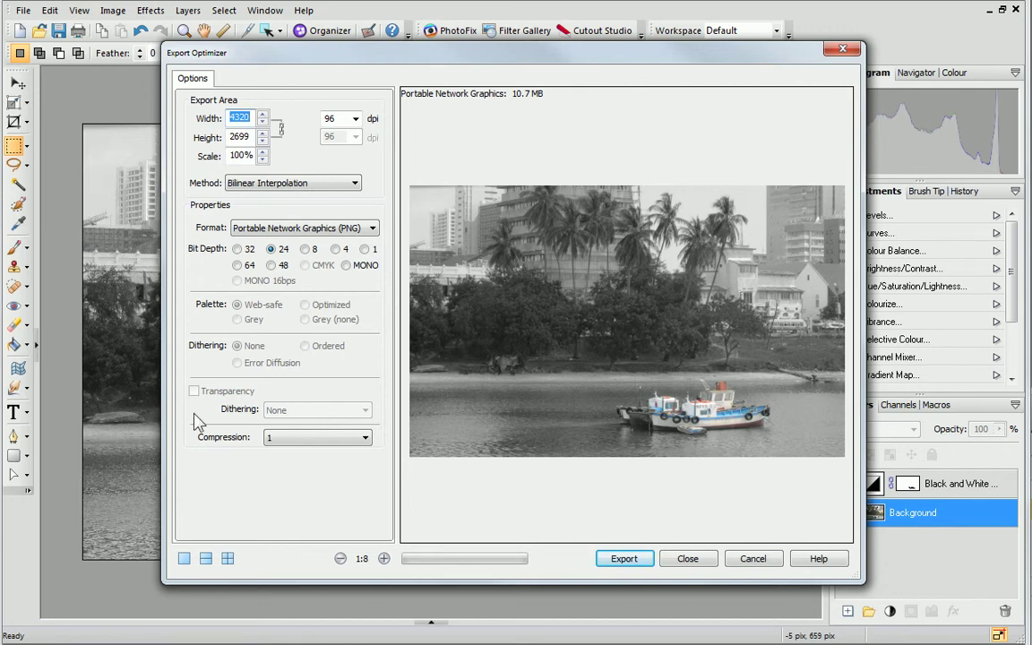
click(384, 559)
click(384, 558)
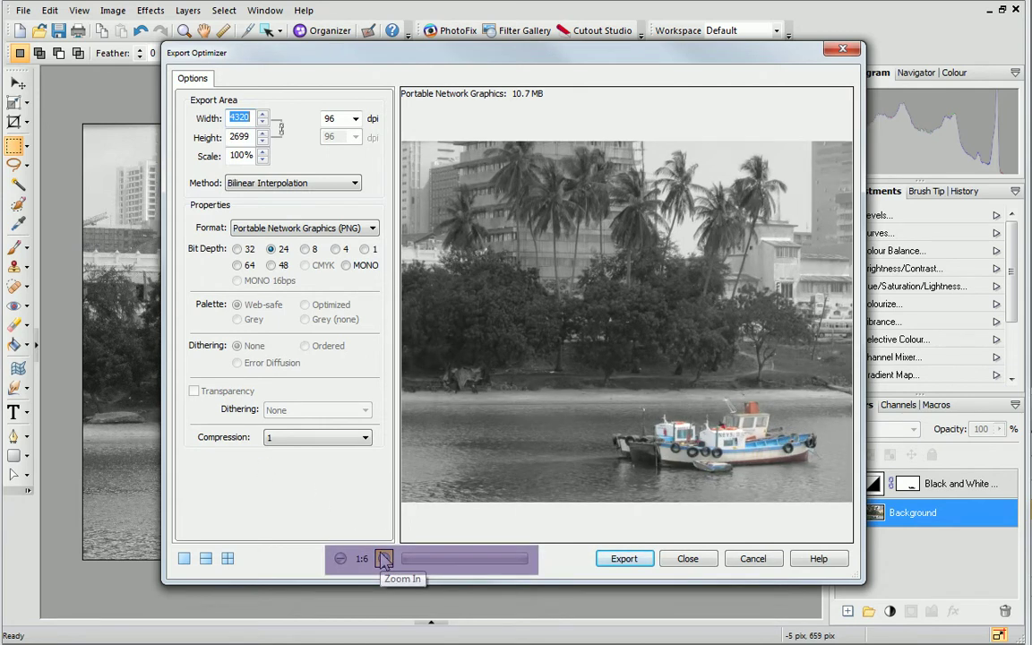
click(383, 559)
click(342, 558)
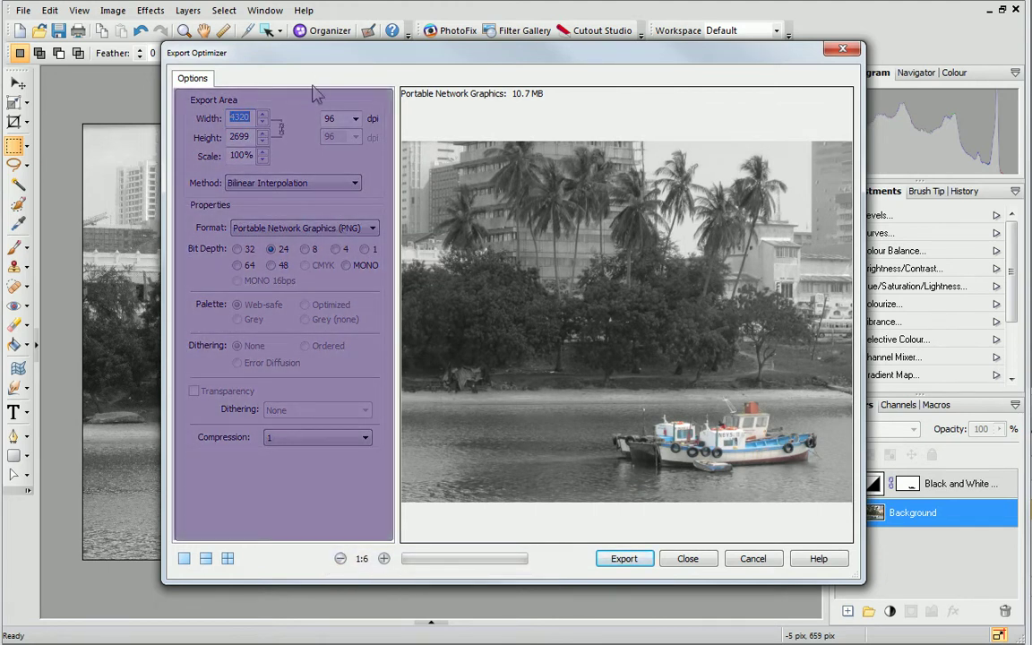
click(372, 227)
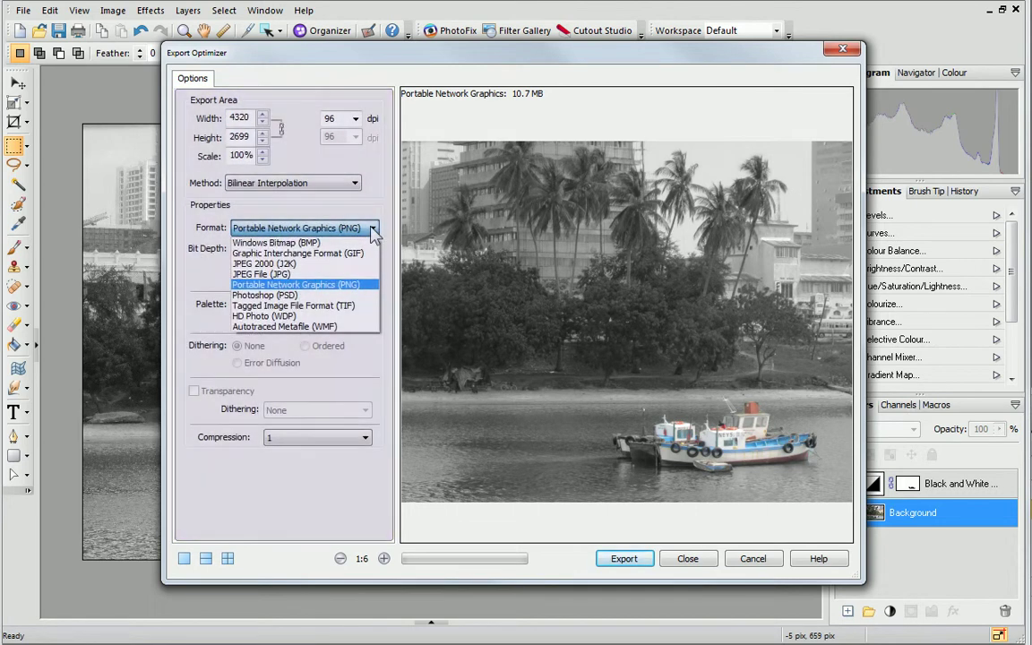
click(363, 245)
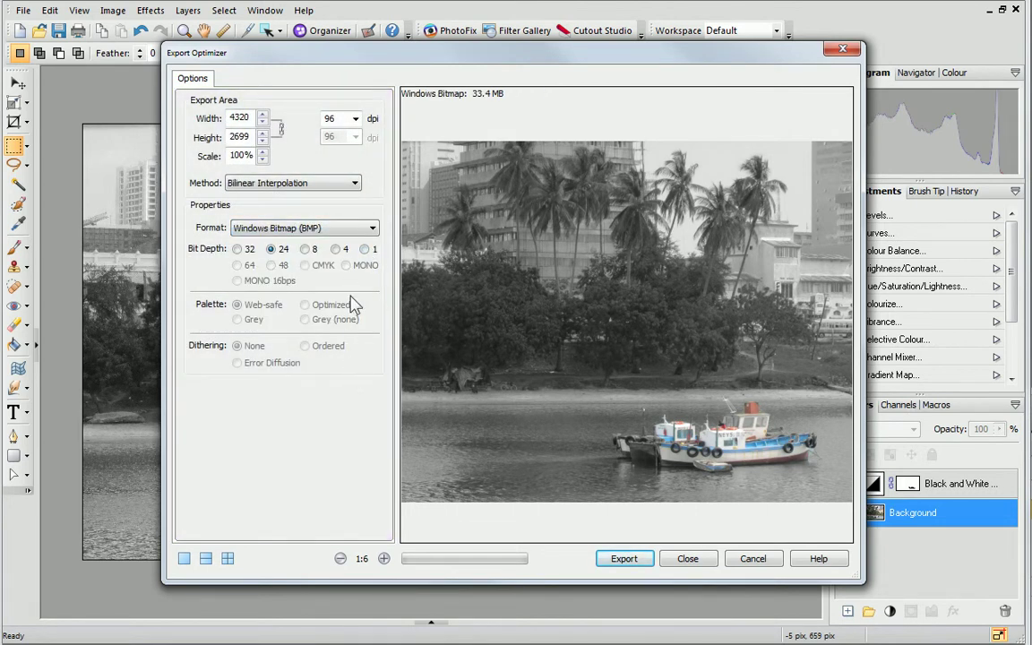
click(363, 230)
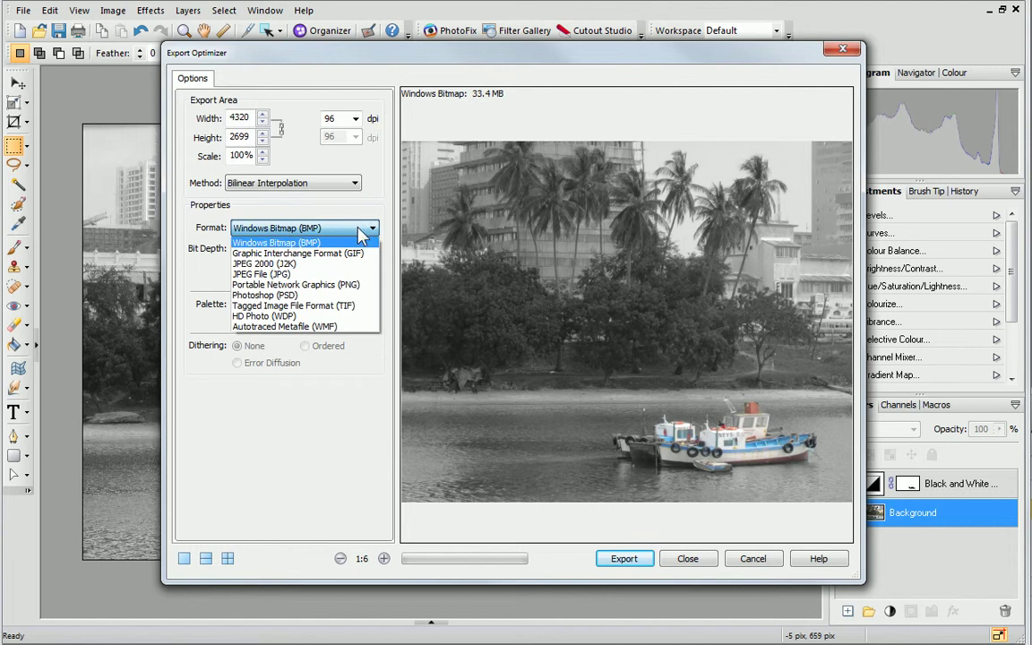
click(360, 307)
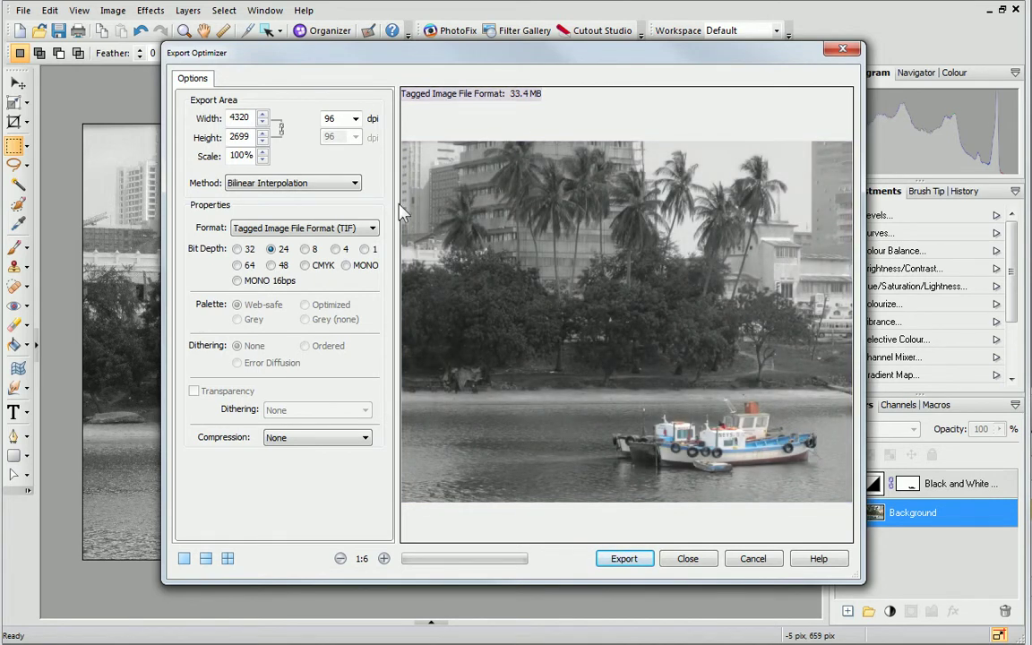
click(340, 228)
click(349, 282)
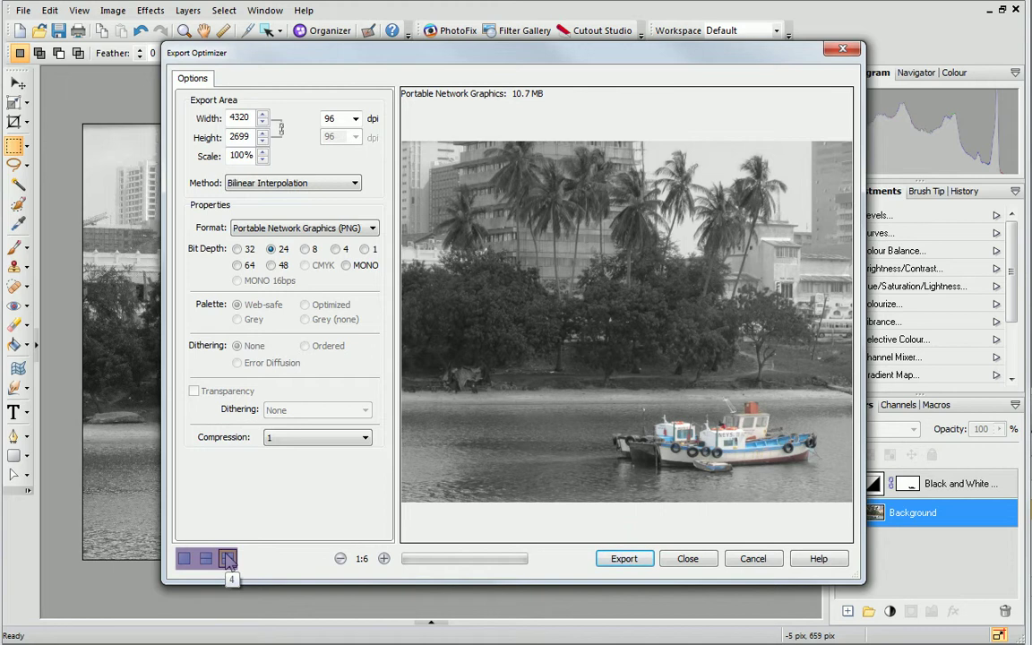
Show four previews panned to the boats, with the top-right one set to JPEG.
click(227, 559)
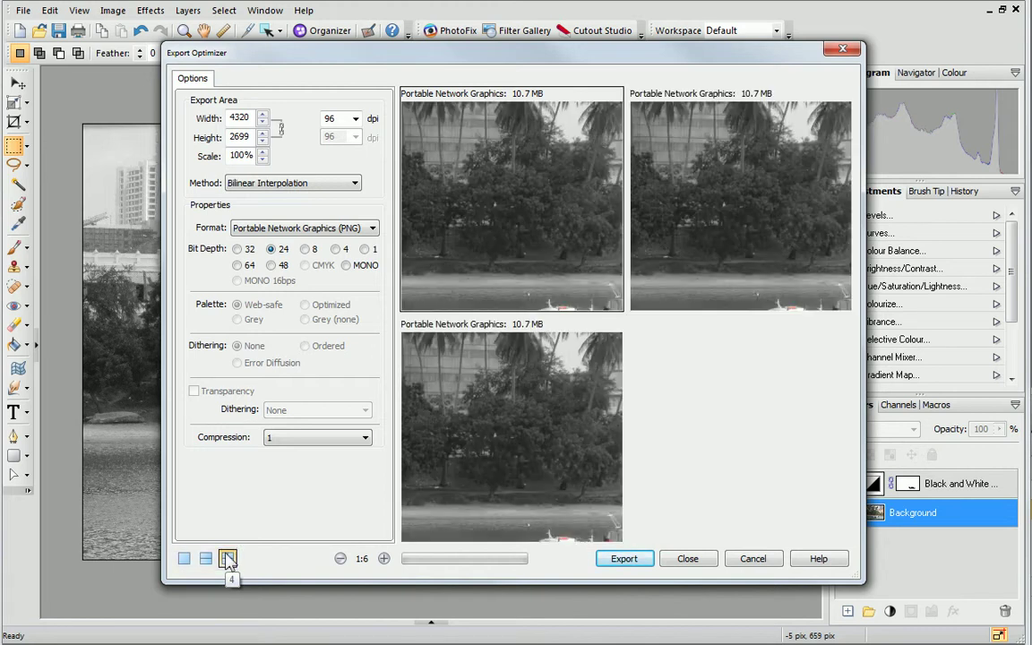
drag(475, 285, 413, 218)
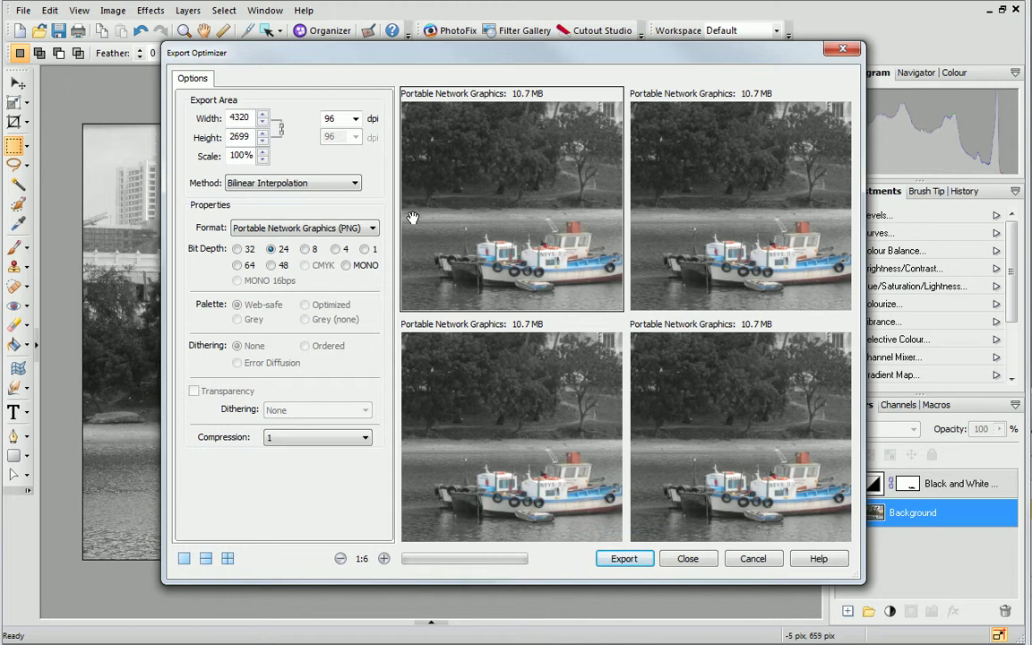
click(671, 219)
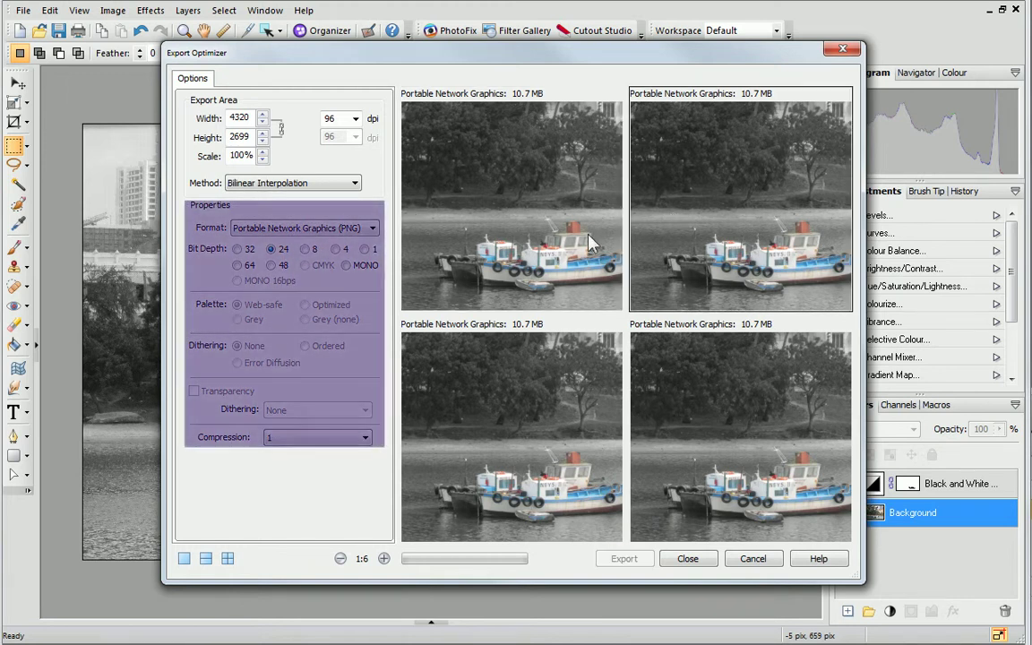
click(373, 230)
click(364, 274)
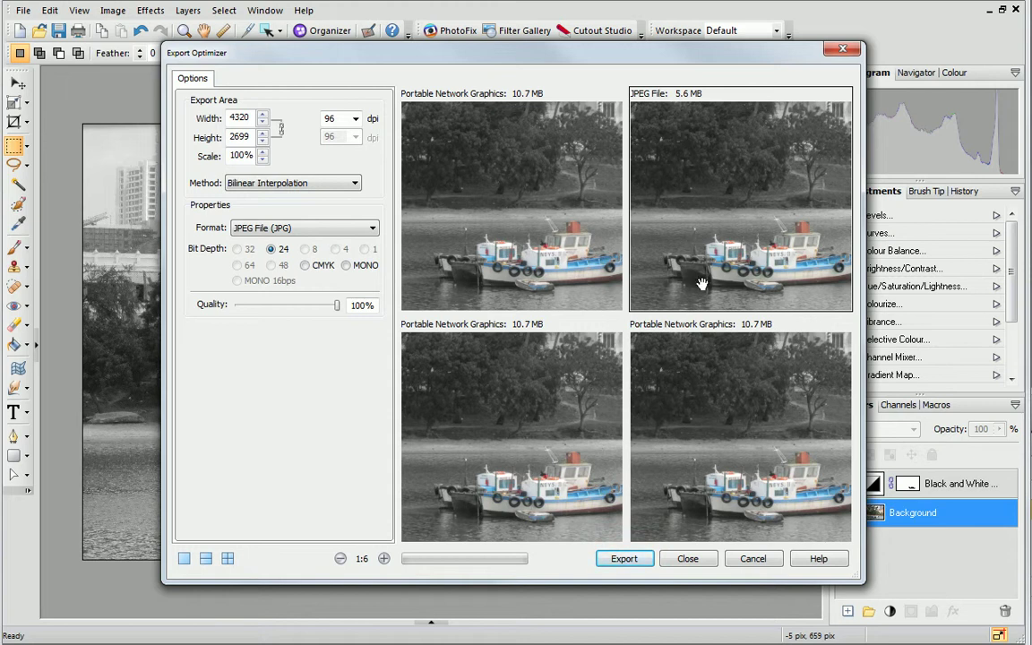
Set the bottom-right preview to JPEG at quality 95 (3.4 MB).
click(698, 361)
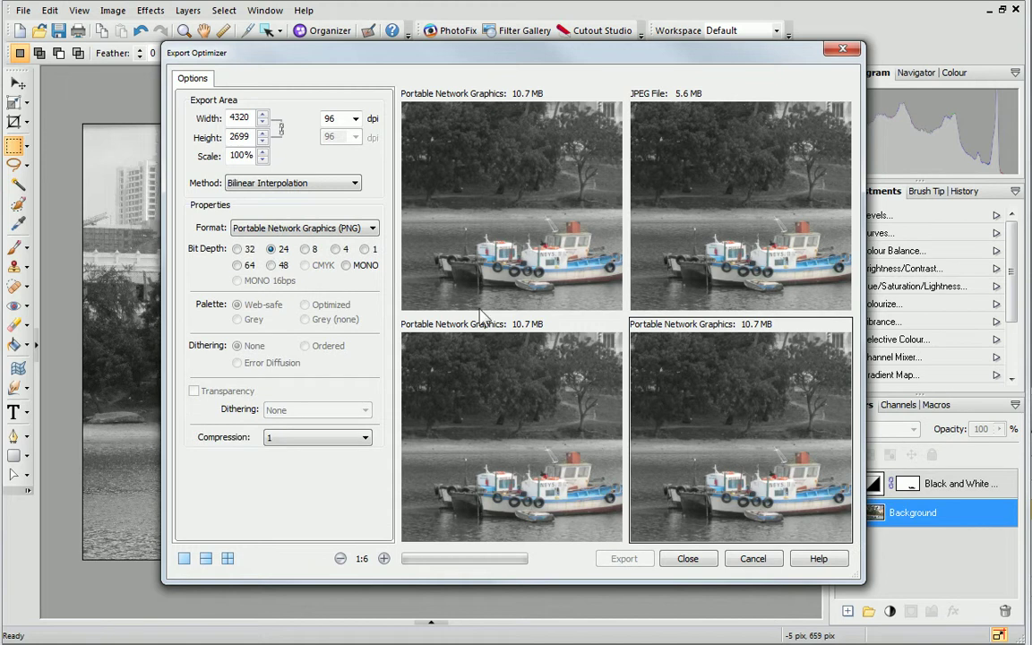
click(372, 227)
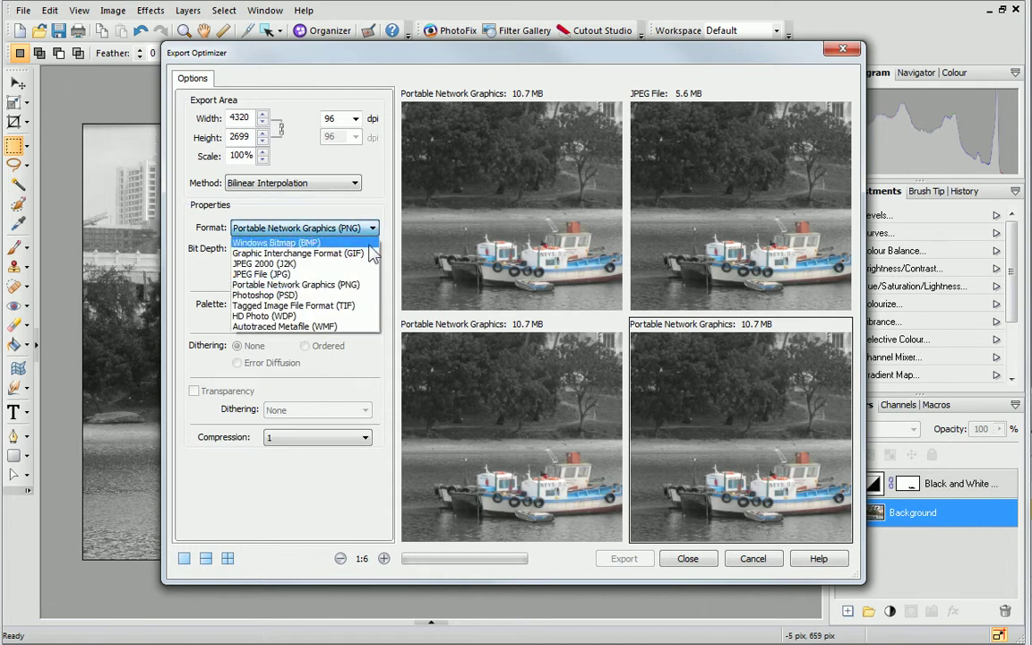
click(362, 273)
double_click(362, 305)
key(BackSpace)
text(95)
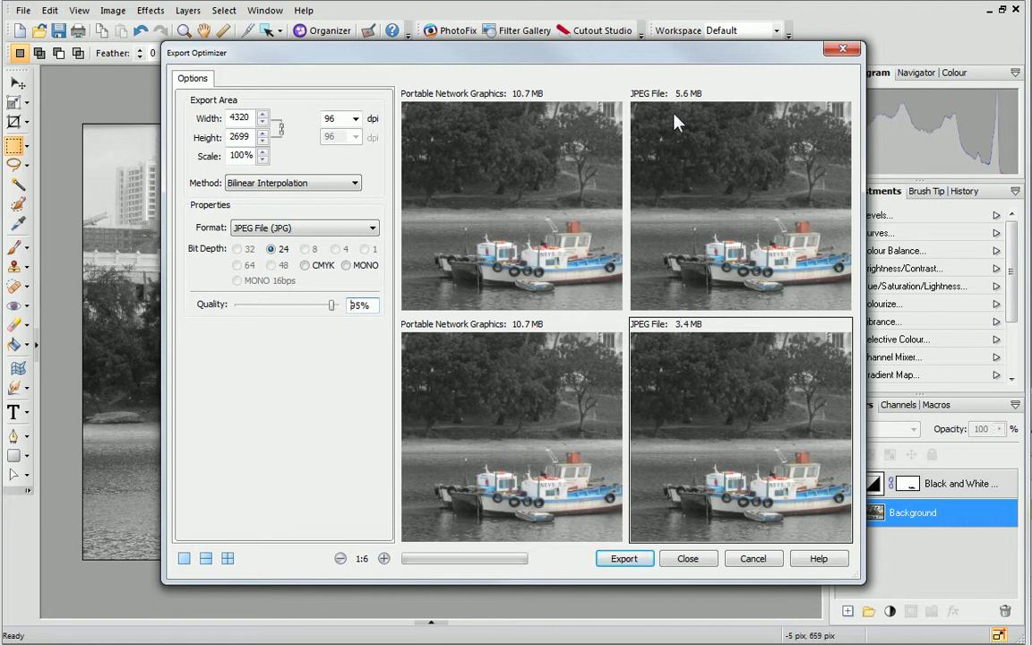
Set the bottom-left preview to JPEG at 10% quality (319.6 KB).
click(512, 373)
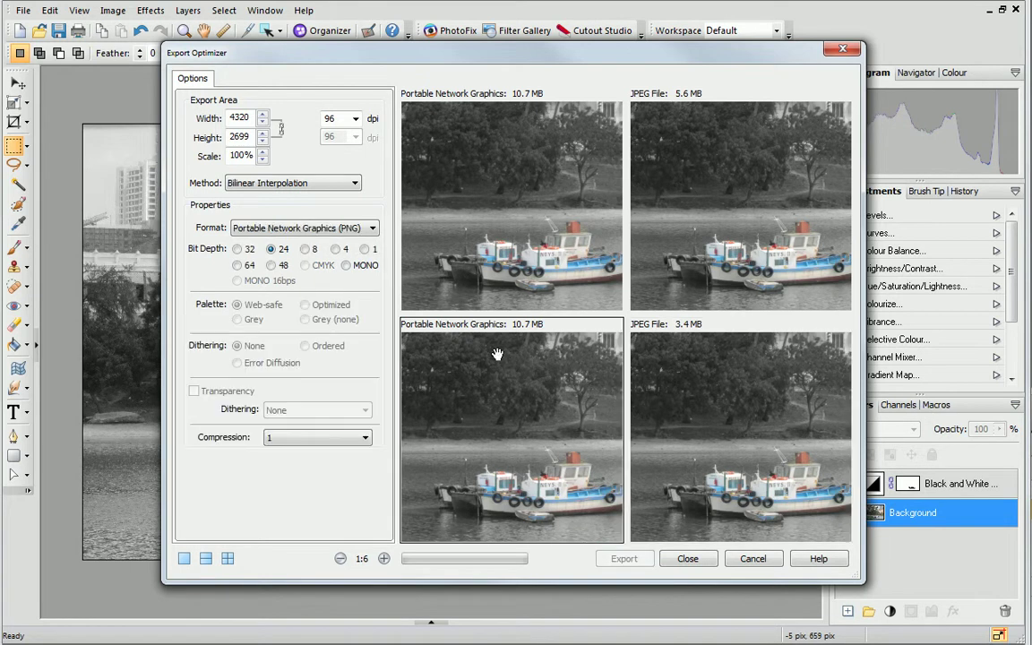
click(372, 228)
click(351, 275)
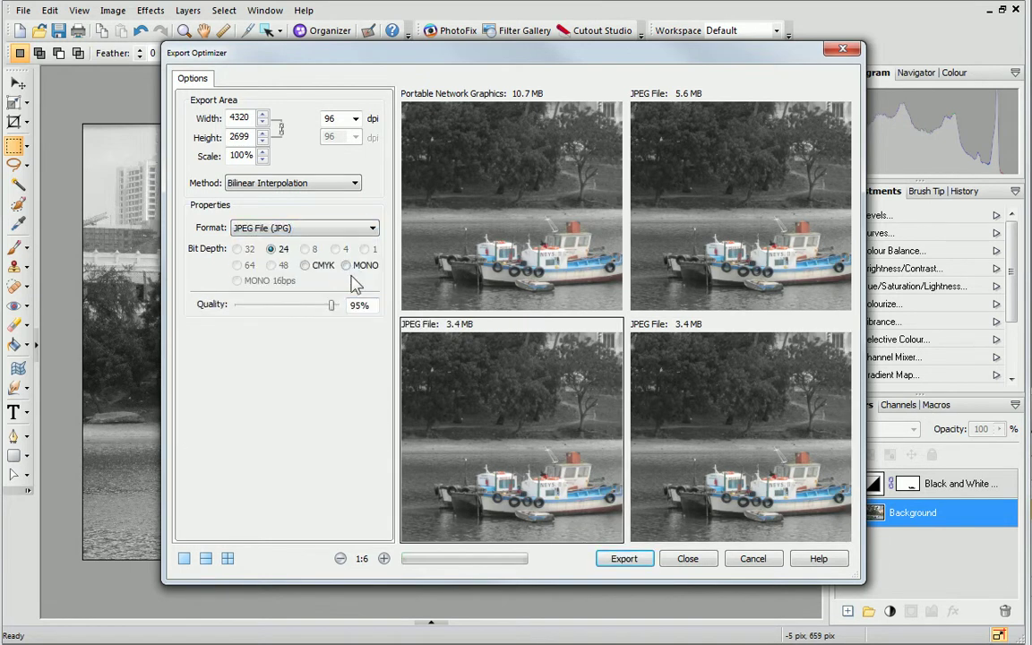
drag(335, 306, 250, 307)
Zoom all four previews from 1:6 to 1:2 to compare the PNG and JPEG compression.
click(384, 559)
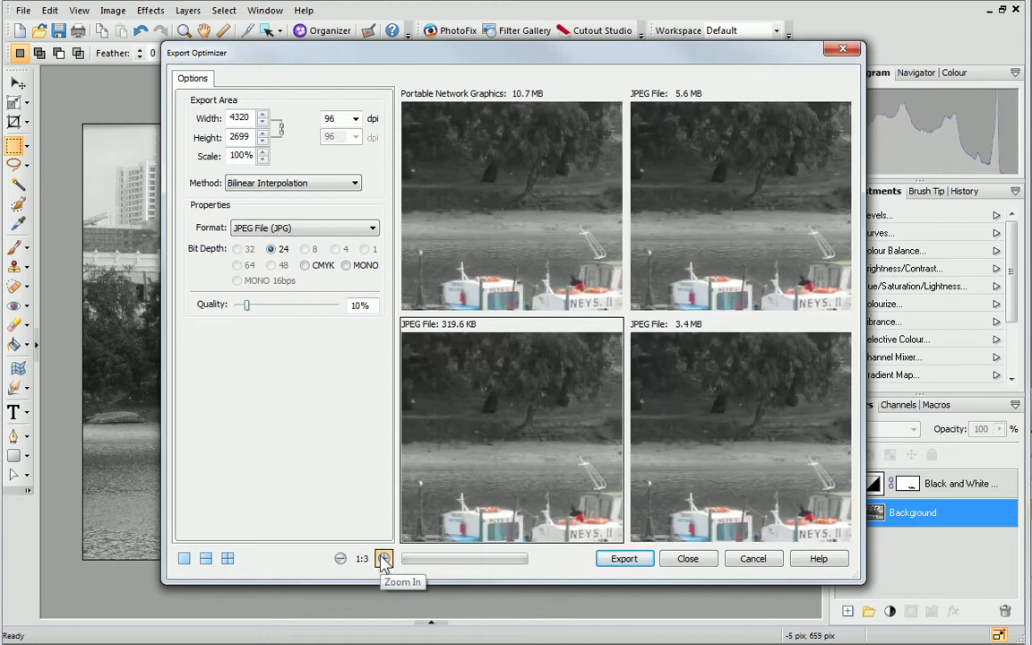
click(384, 559)
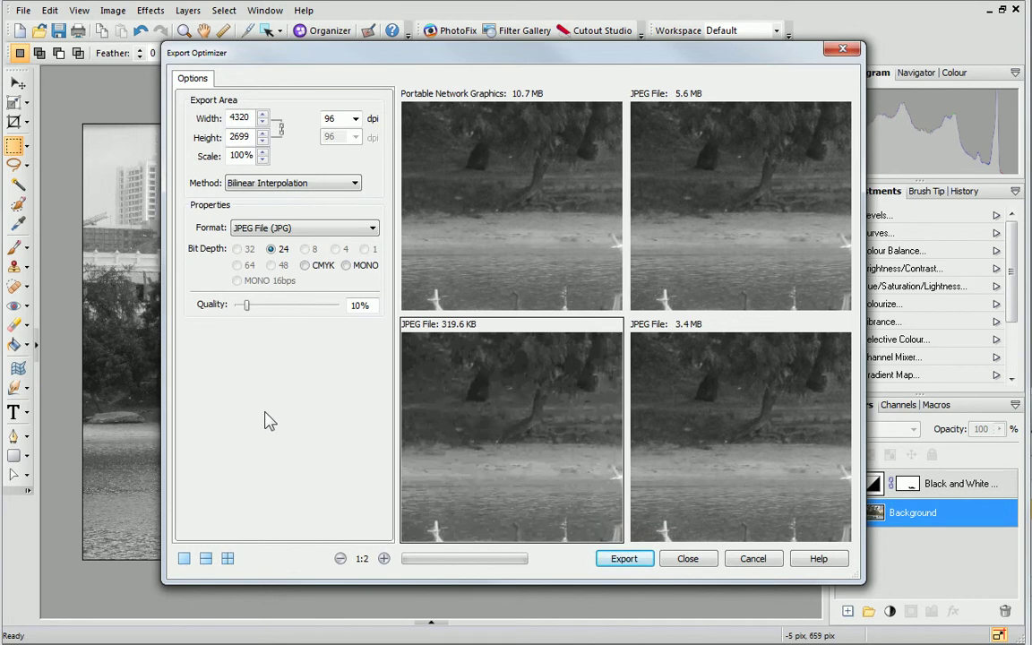
Export the 95%-quality JPEG preview as zanzibar_edit.jpg in My Pictures.
click(709, 421)
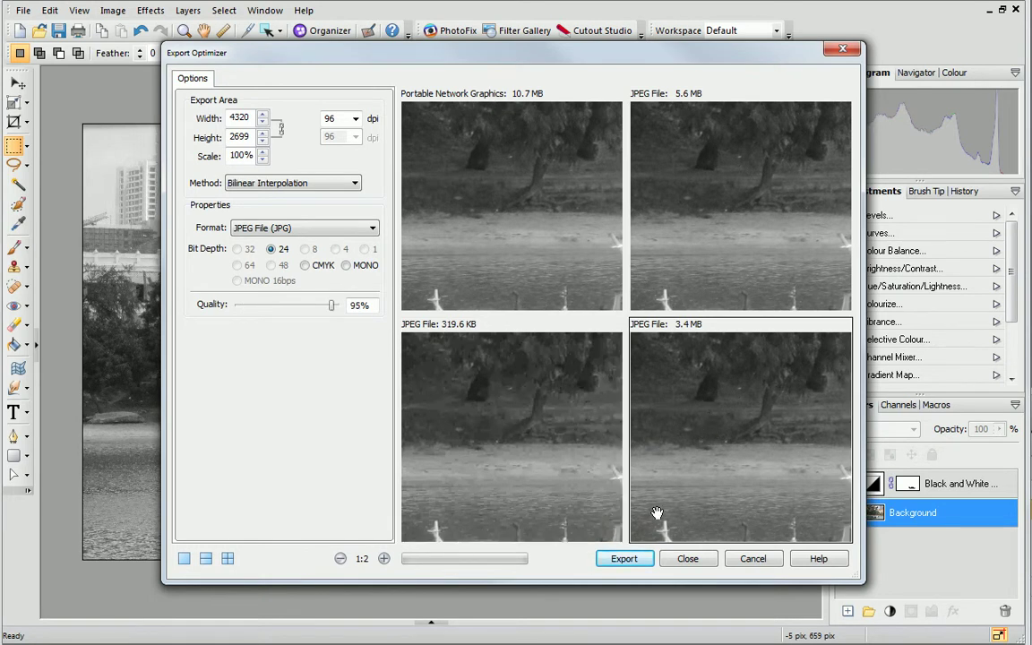
click(624, 559)
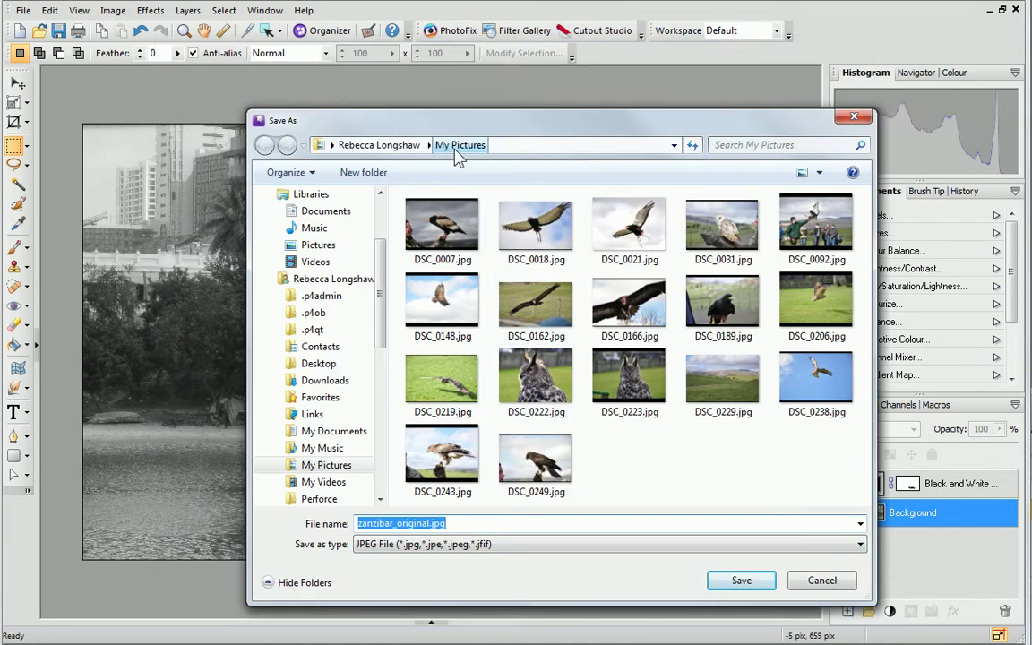
drag(431, 525, 397, 524)
text(edit)
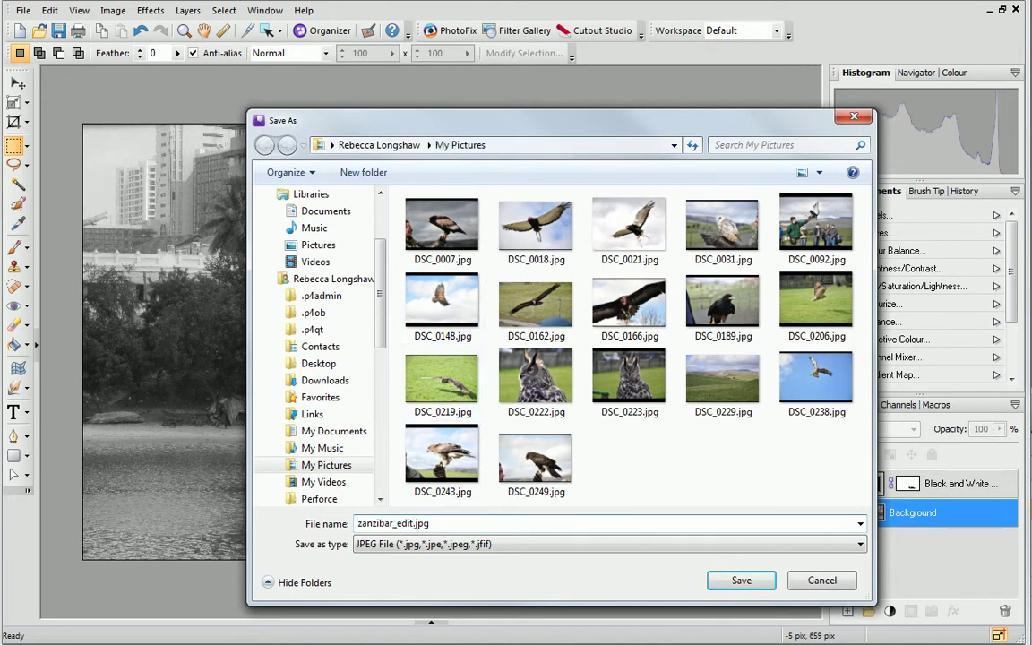
click(727, 583)
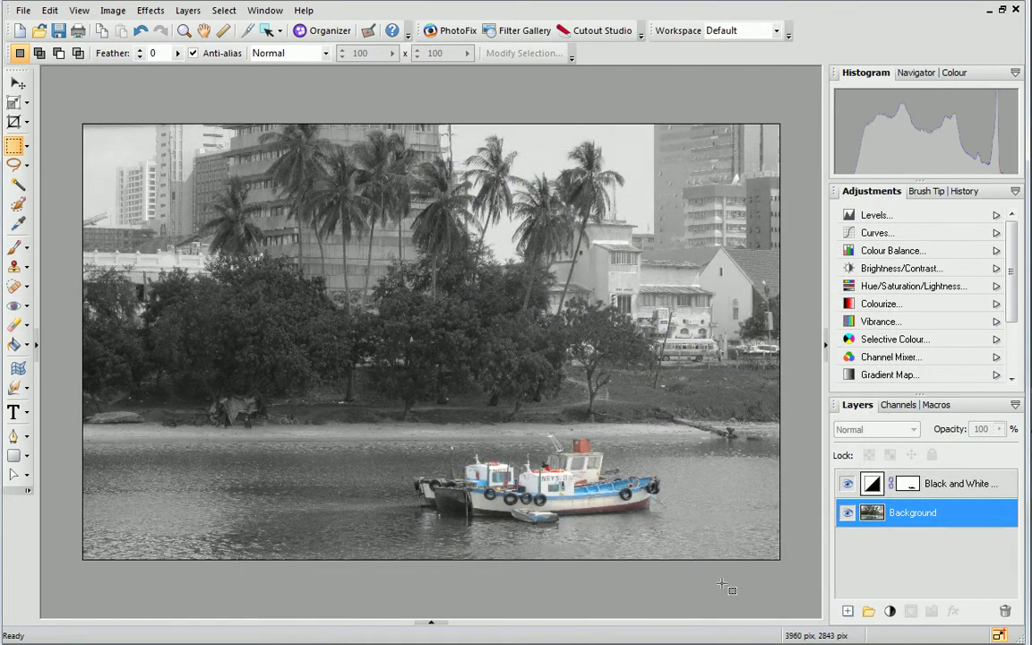
Exit the program, saving the boat project's changes to zanzibar_original.Spp.
click(24, 11)
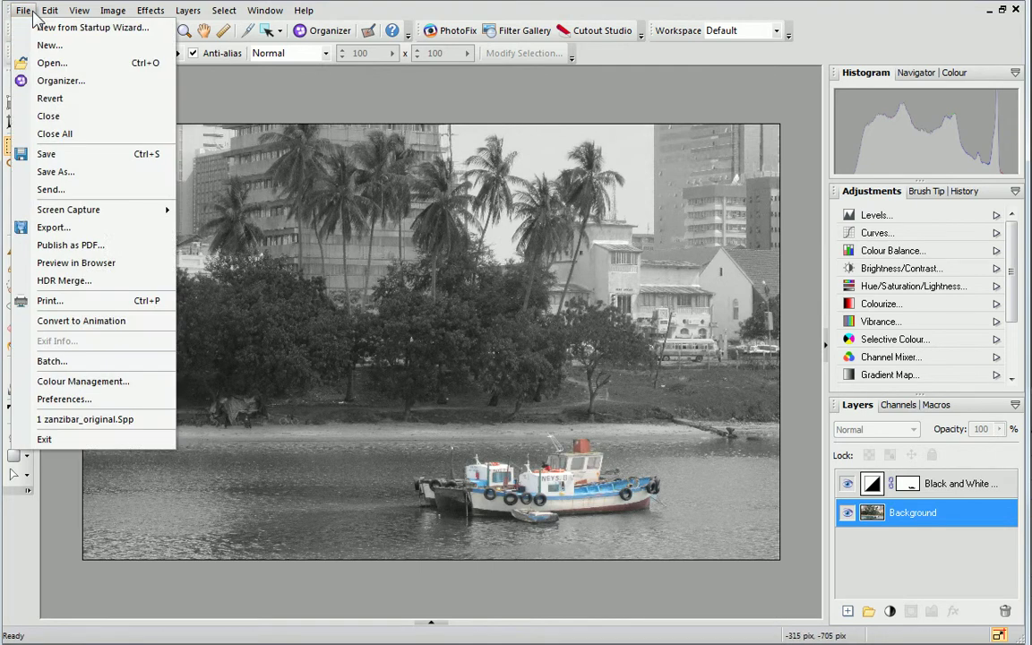
click(63, 439)
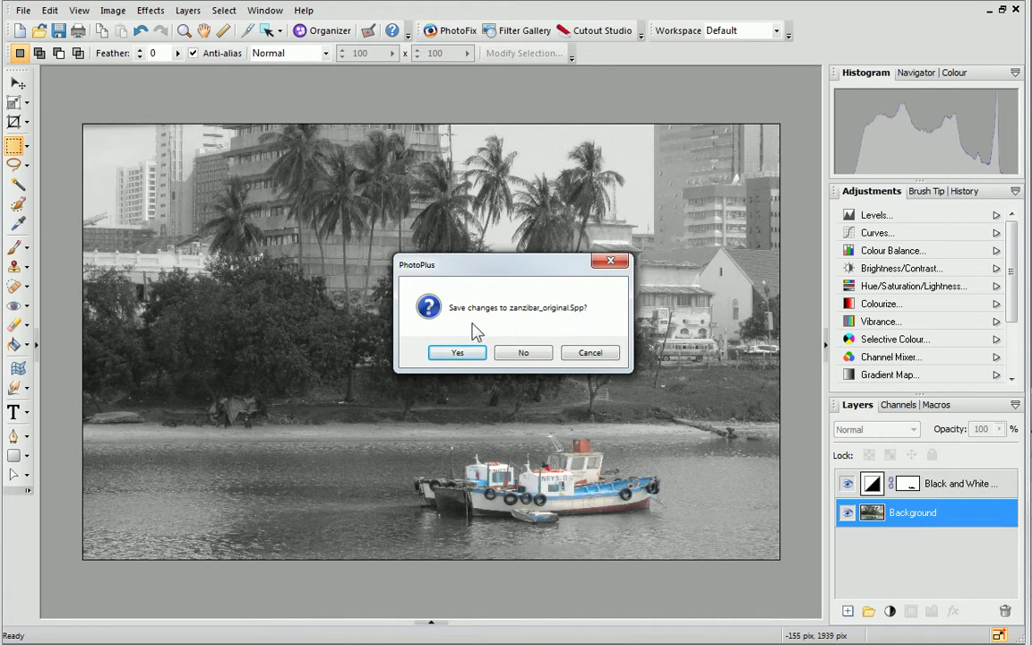
click(463, 354)
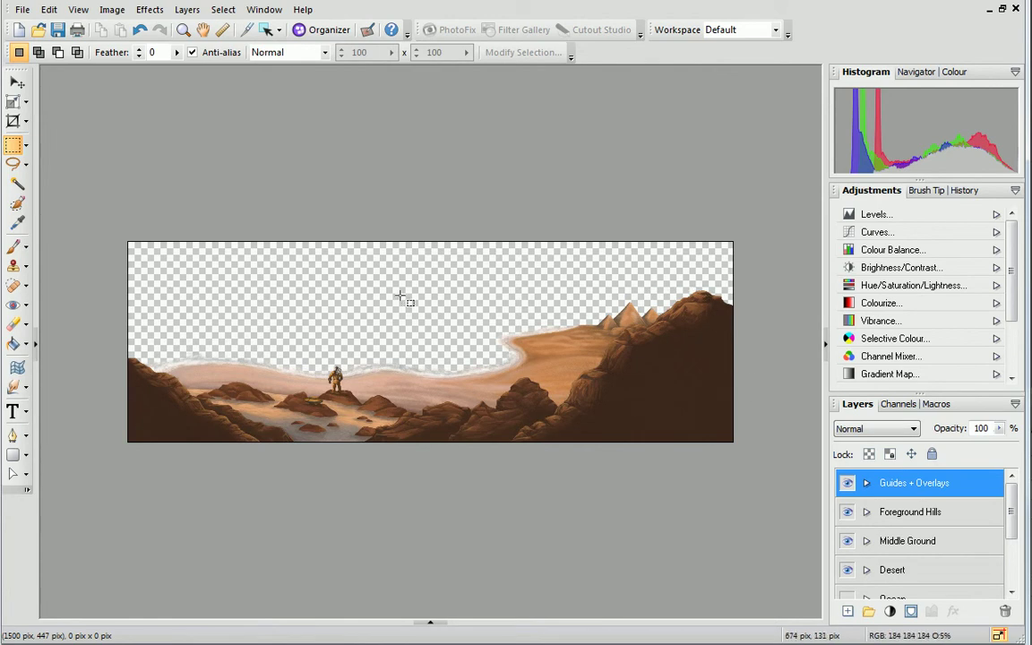
Open the painting's export settings, compare JPEG, then settle on PNG at 860.3 KB.
click(29, 11)
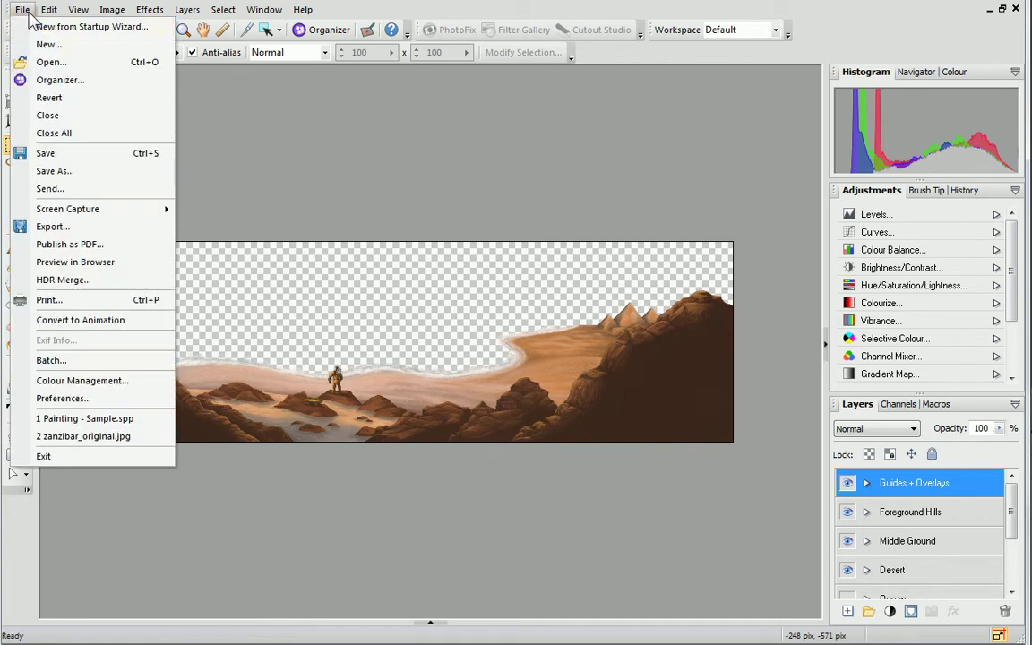
click(34, 228)
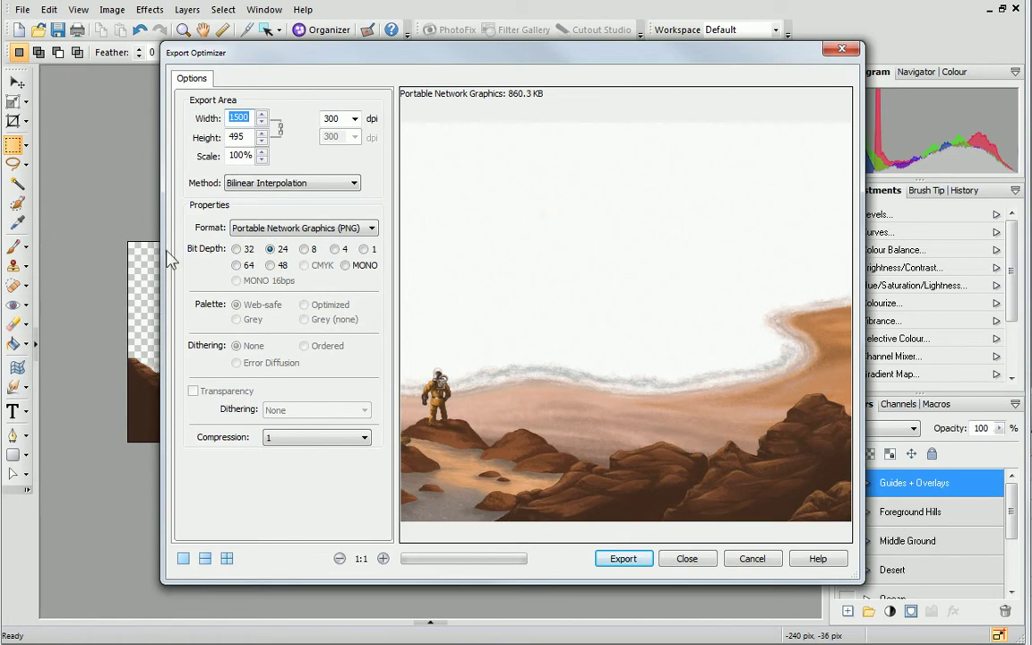
click(366, 230)
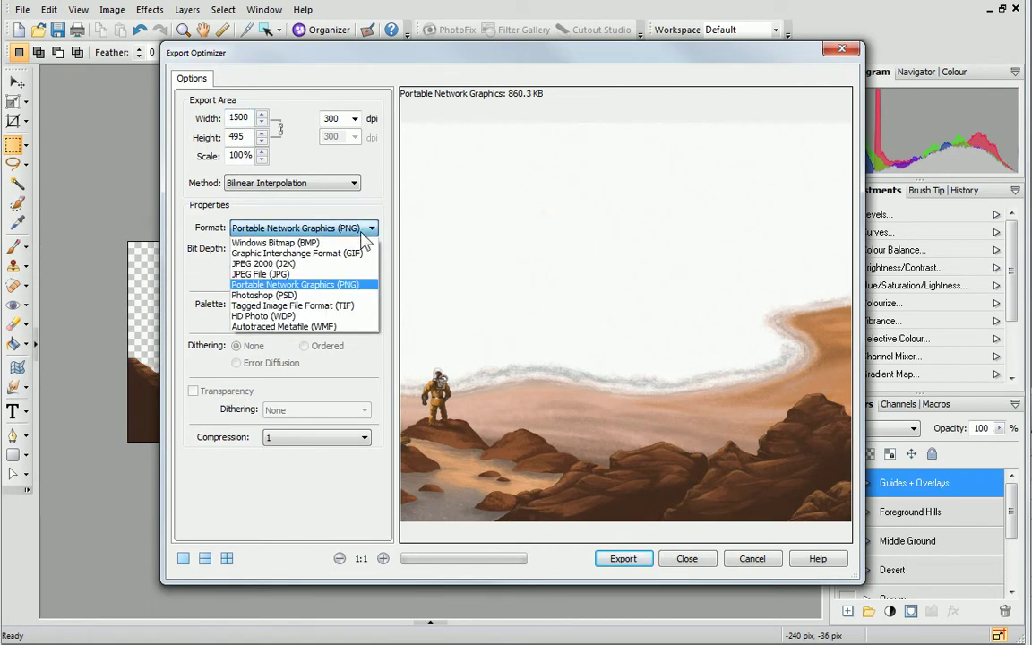
click(350, 275)
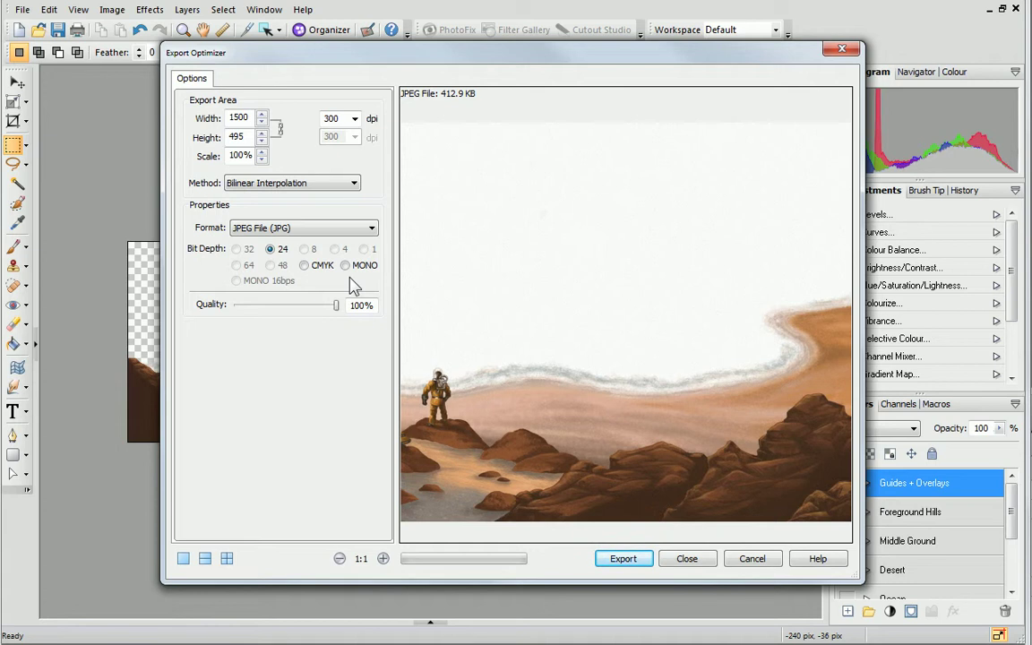
click(373, 231)
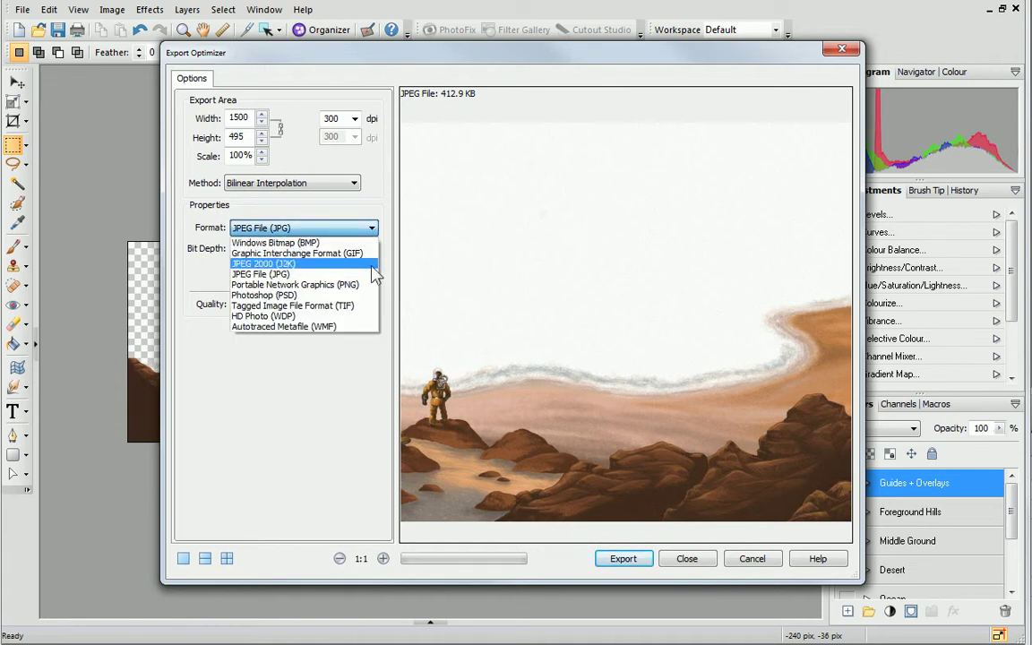
click(373, 285)
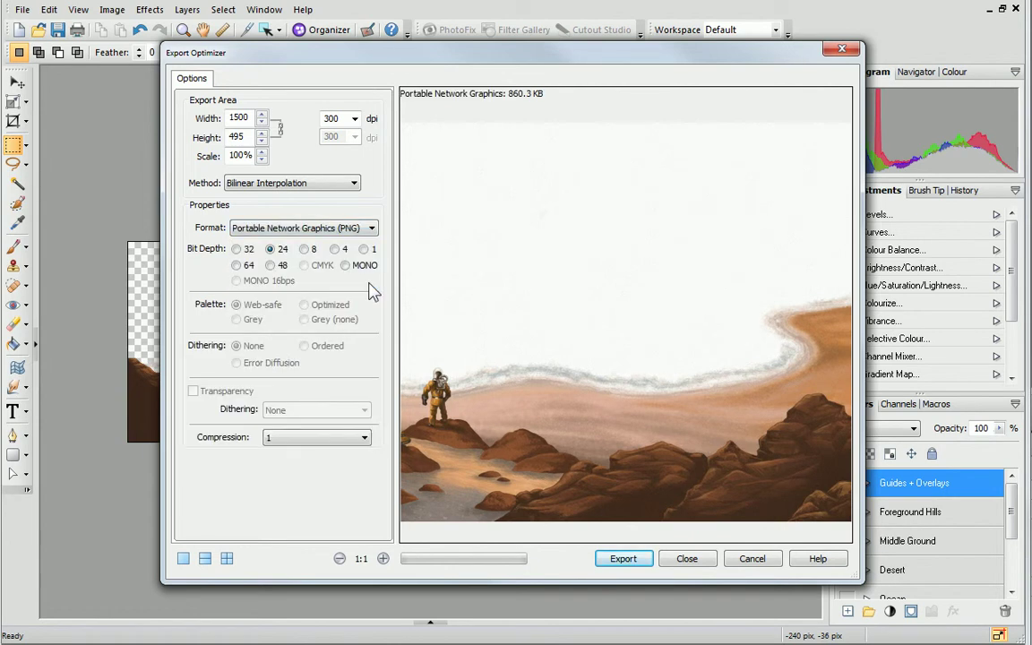
Export the painting as a 64-bit transparent PNG named Painting - edit.png in My Pictures.
click(238, 251)
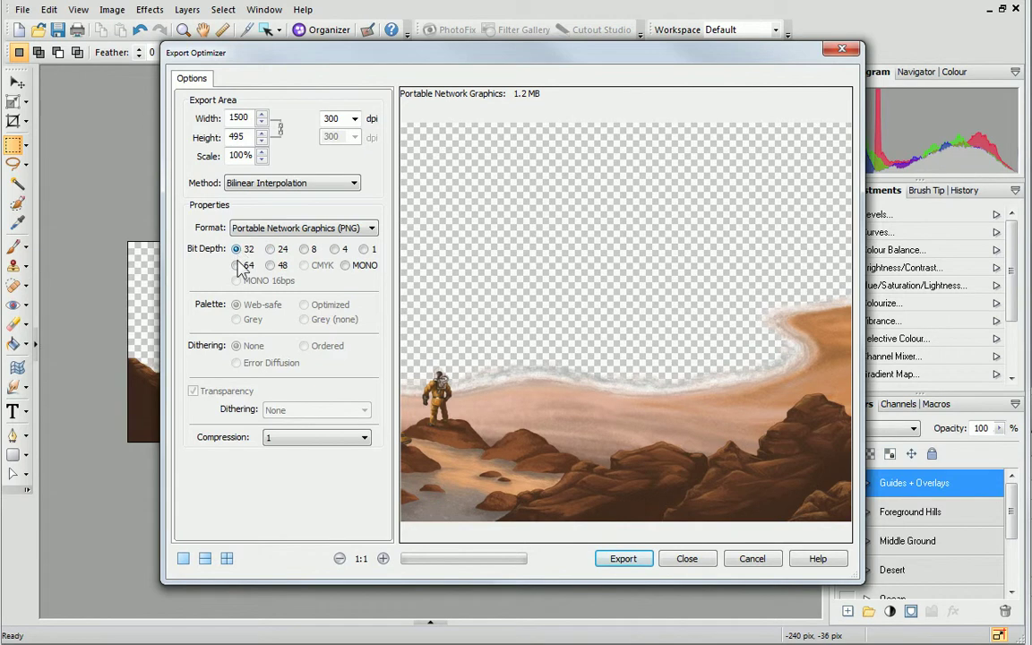
click(237, 266)
click(615, 559)
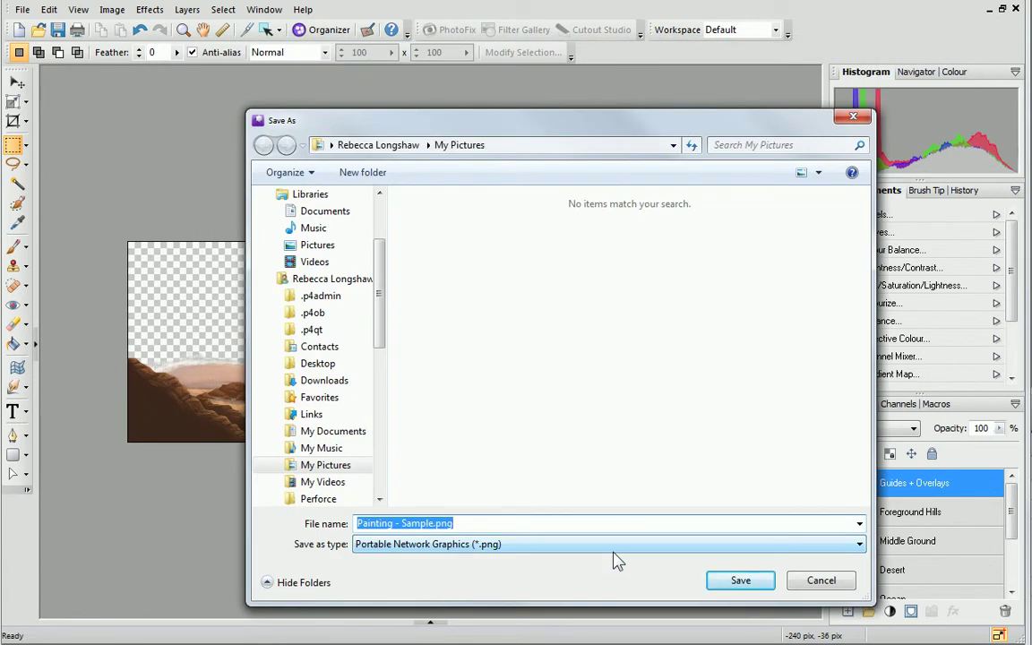
click(433, 525)
drag(433, 524, 400, 524)
text(edit)
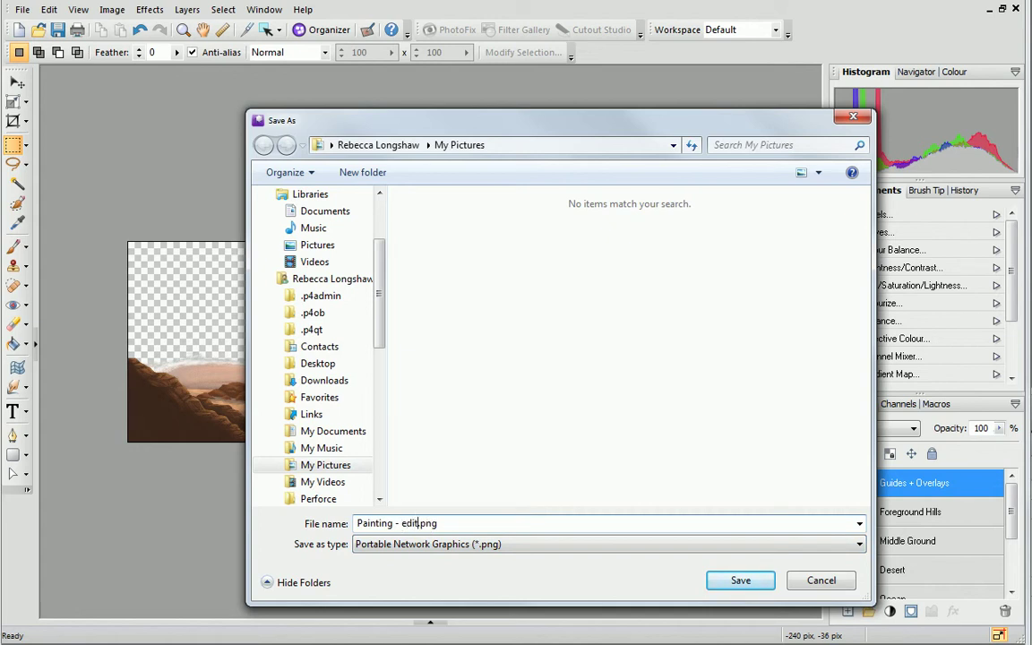
click(725, 589)
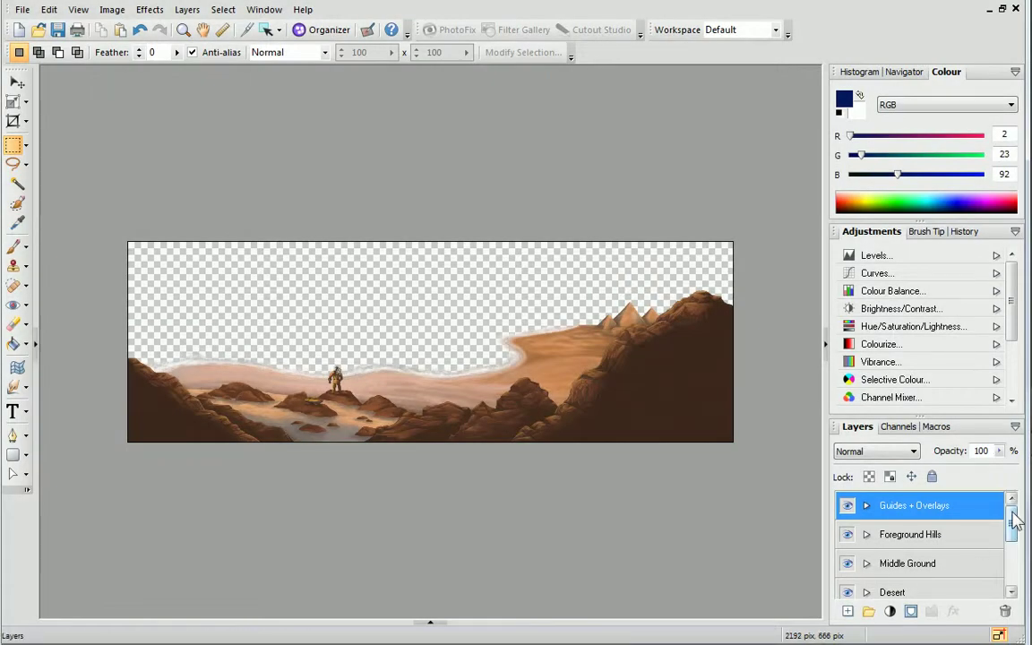
Make the Ocean, Background Mountains and Sky layers visible again in the Layers panel.
drag(1015, 520, 1014, 560)
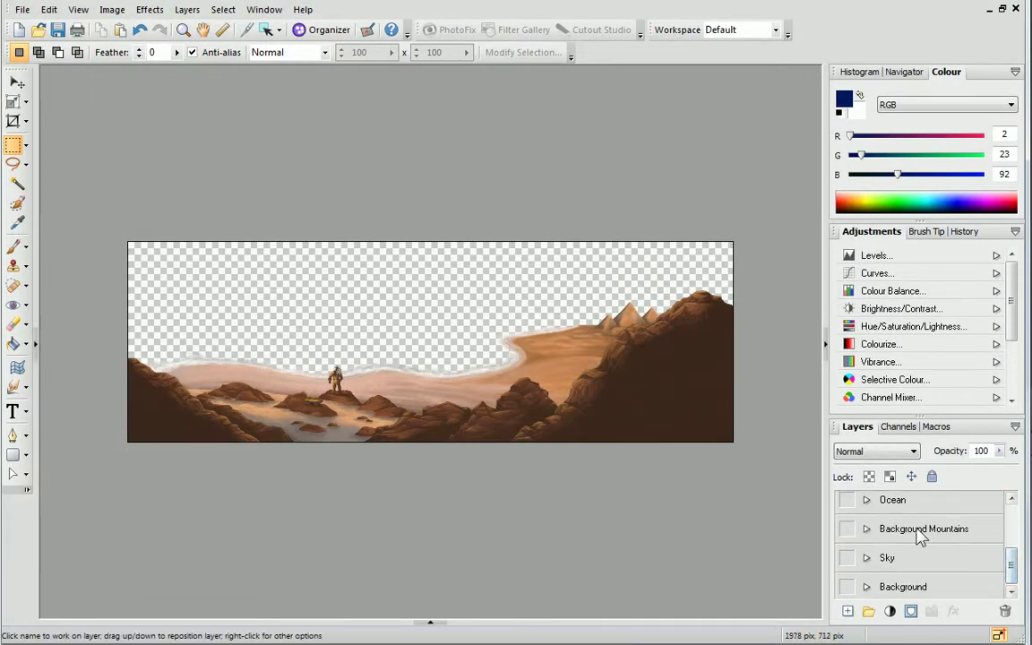
click(847, 500)
click(848, 530)
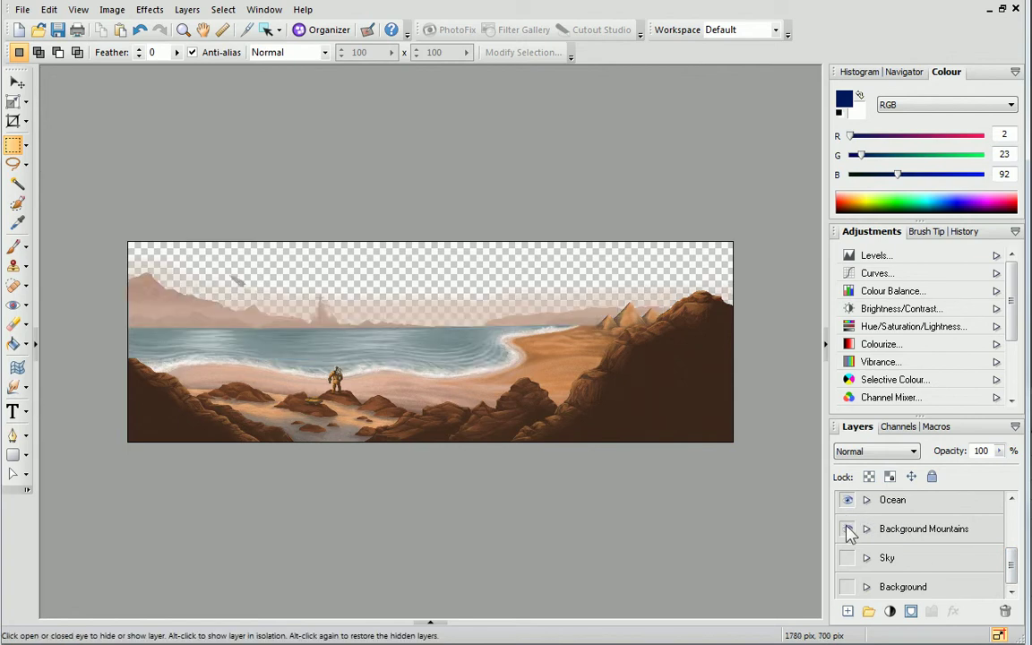
click(847, 558)
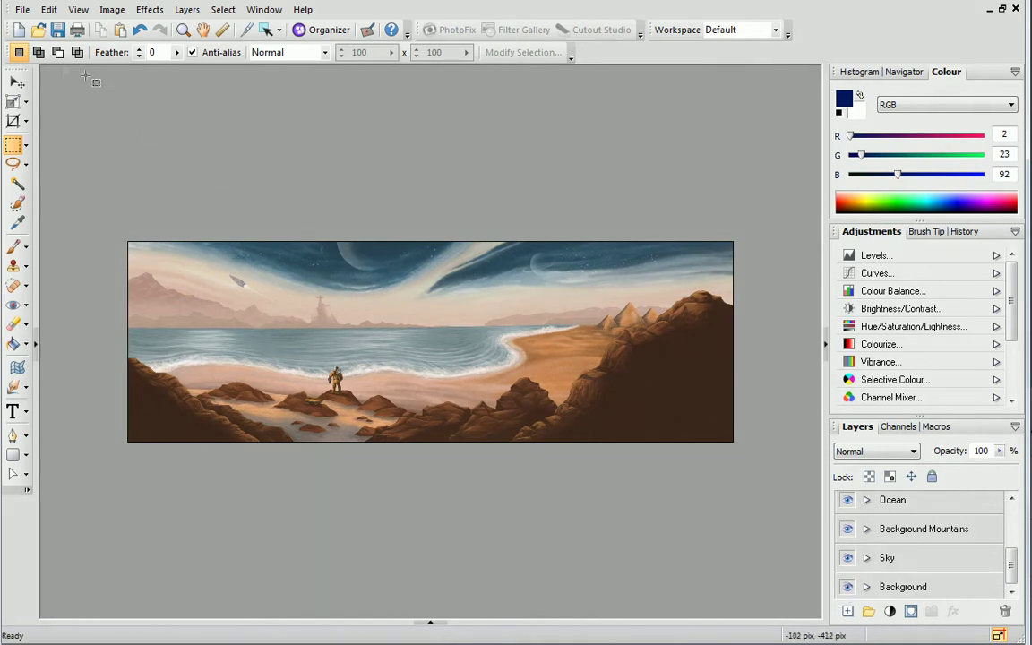
click(26, 11)
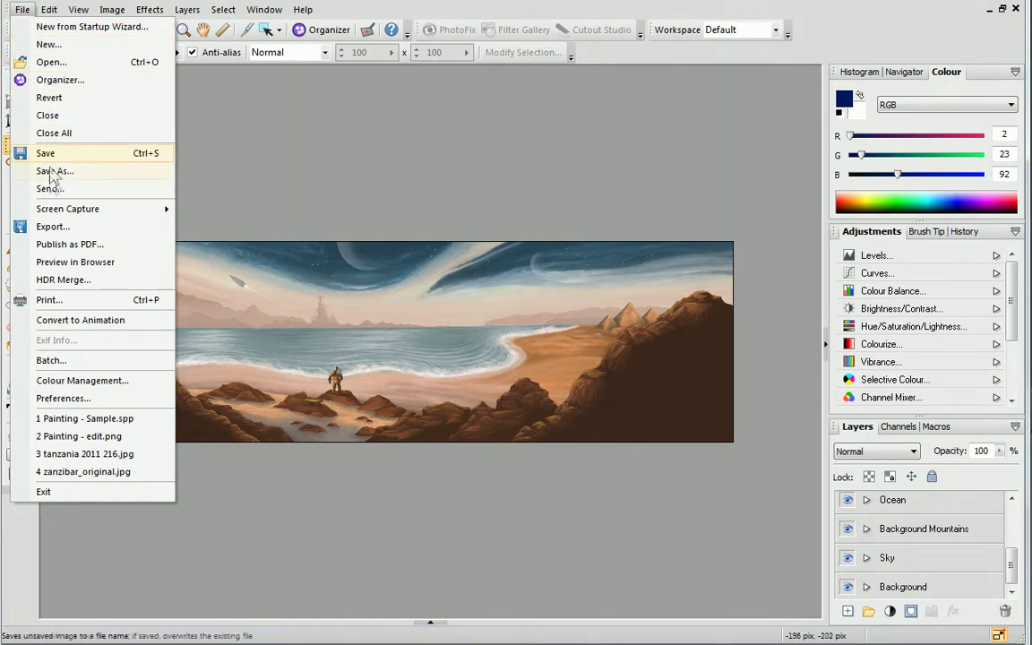